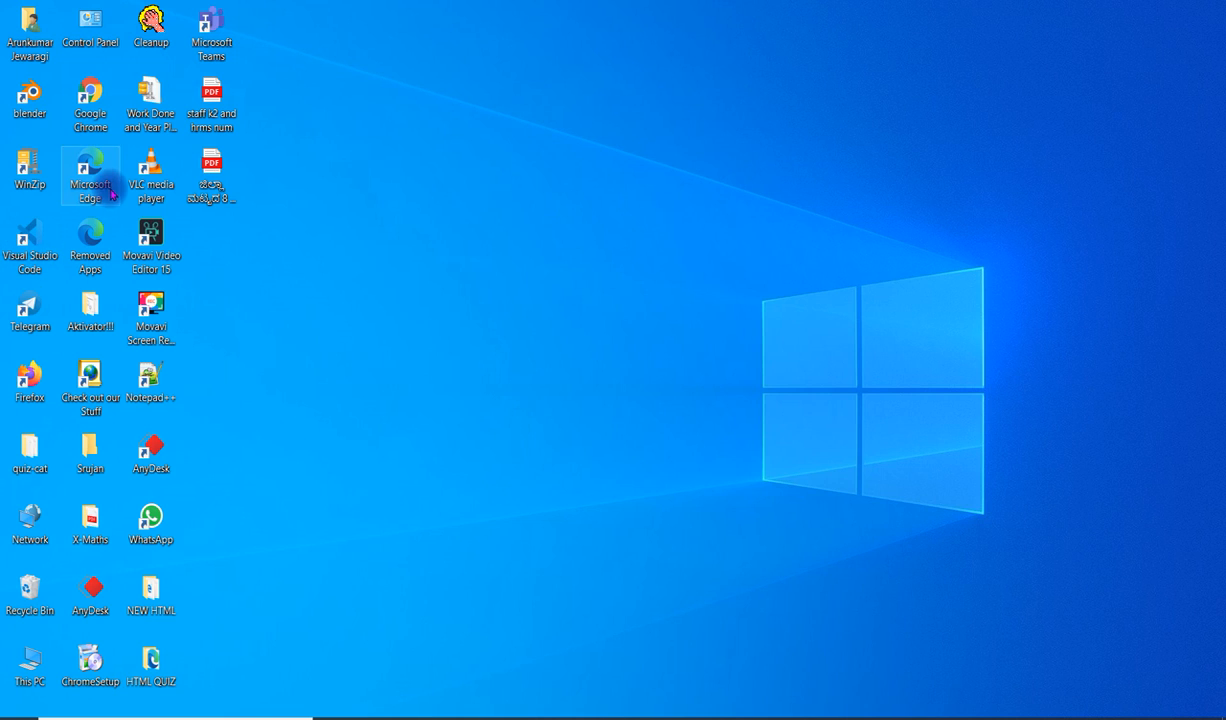
- Launch Google Chrome and open Google Drive from the Google apps
double_click(88, 96)
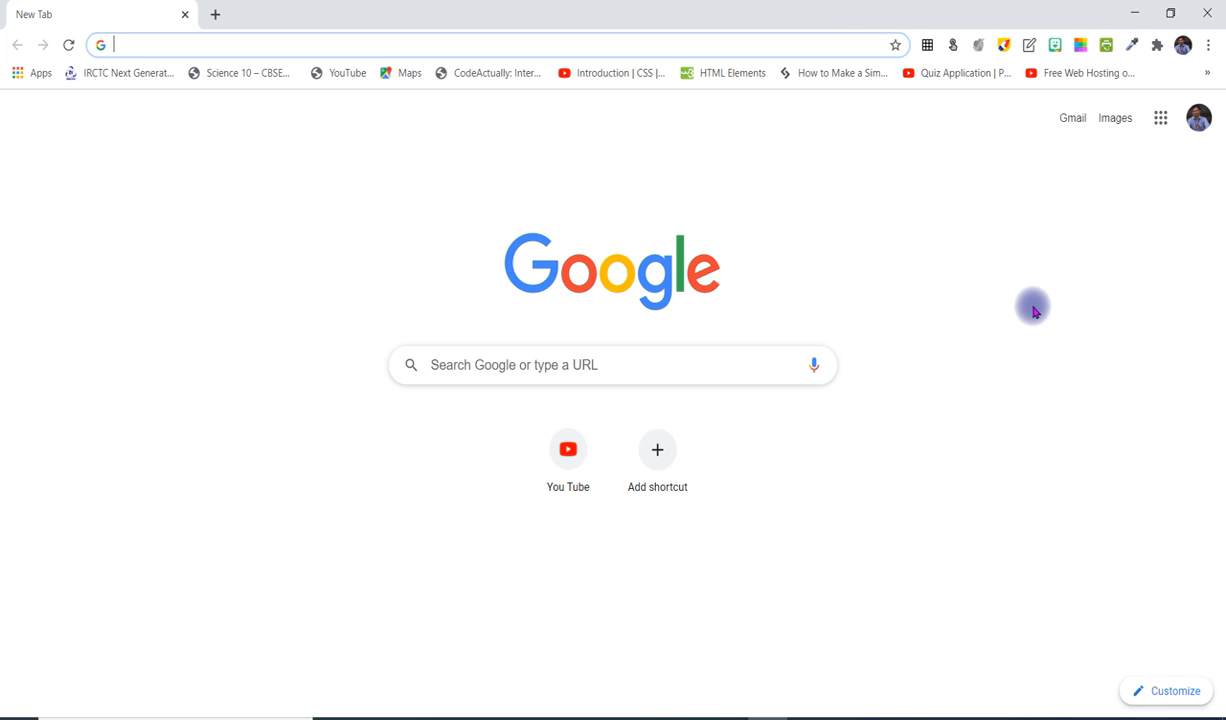
click(1160, 121)
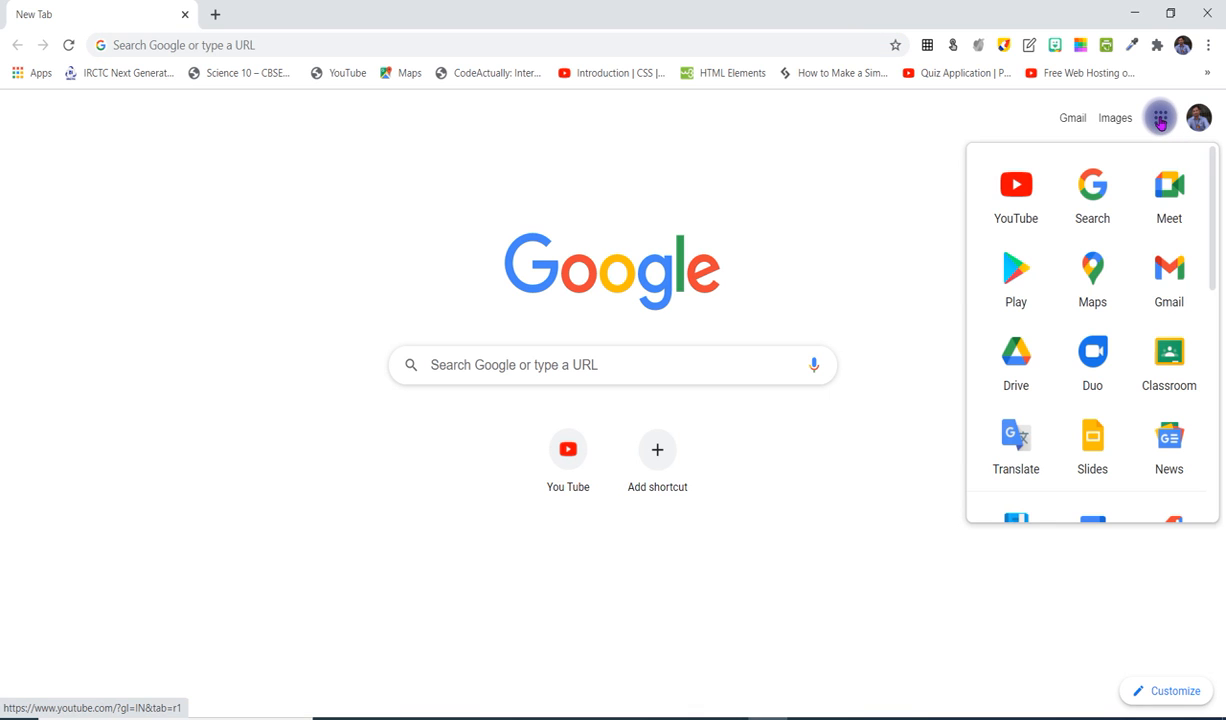
click(1025, 358)
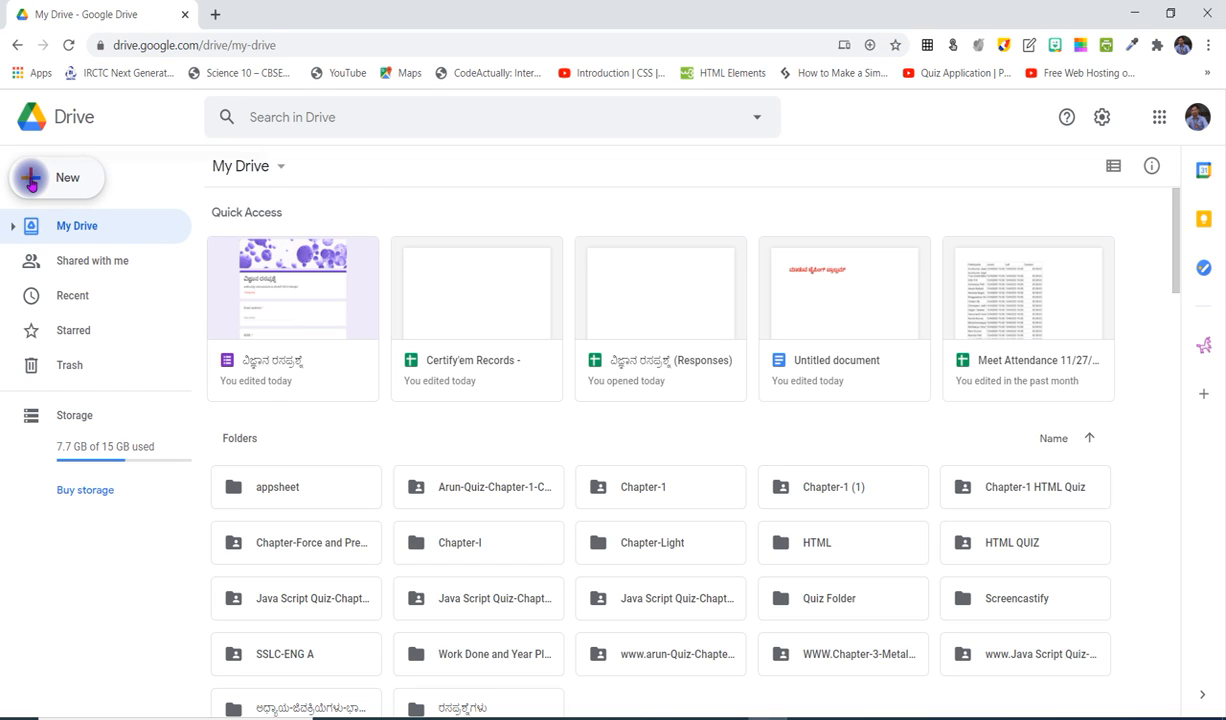
- Create a new blank Google Docs document in My Drive
click(31, 182)
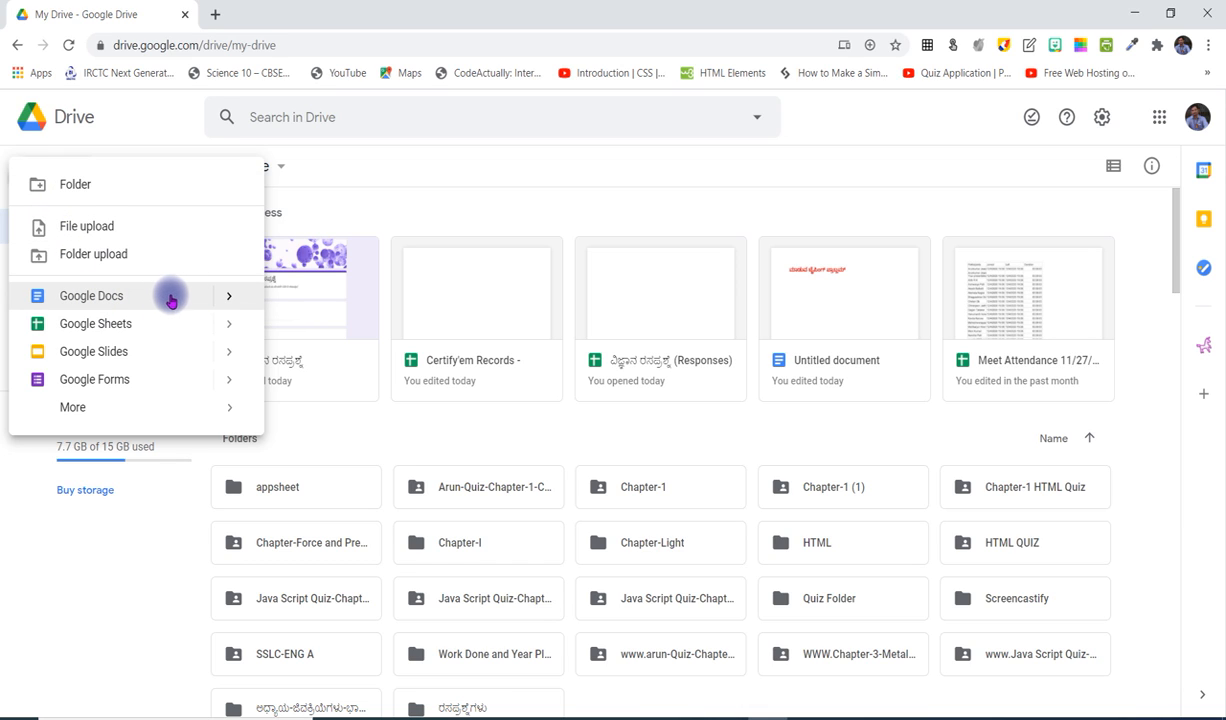
click(228, 297)
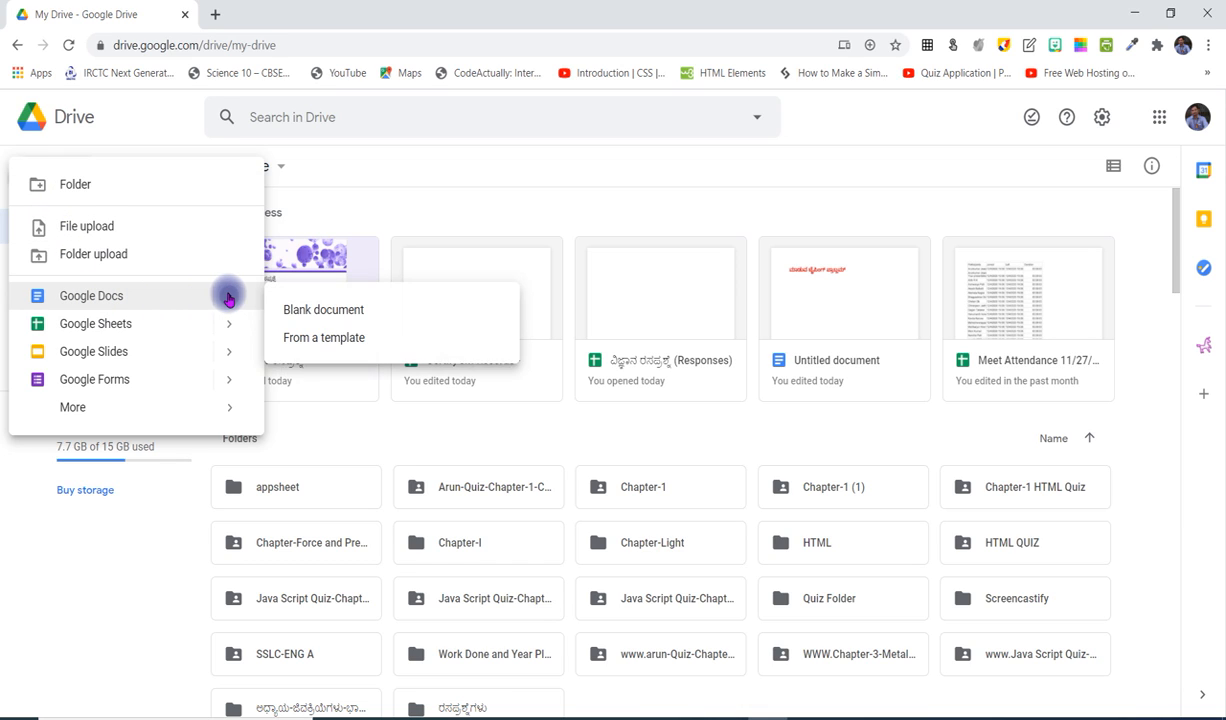
click(308, 311)
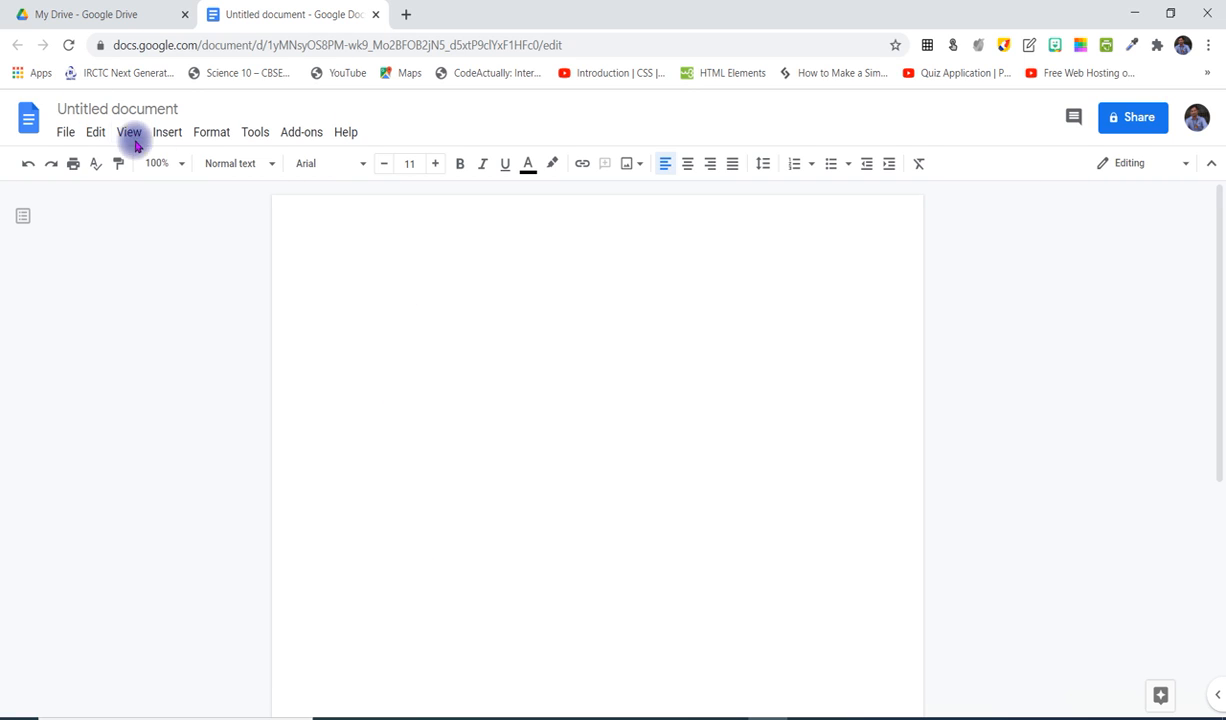
- Rename the untitled document as "Voice Typing"
click(186, 112)
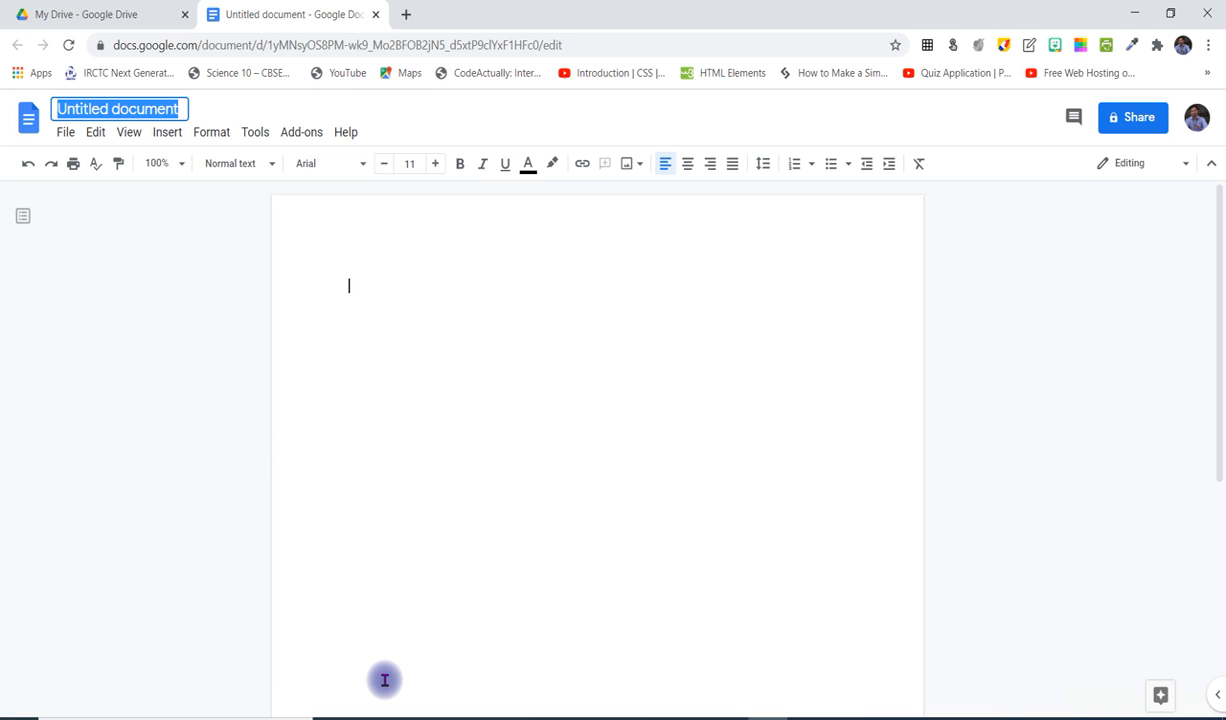
text(Voic)
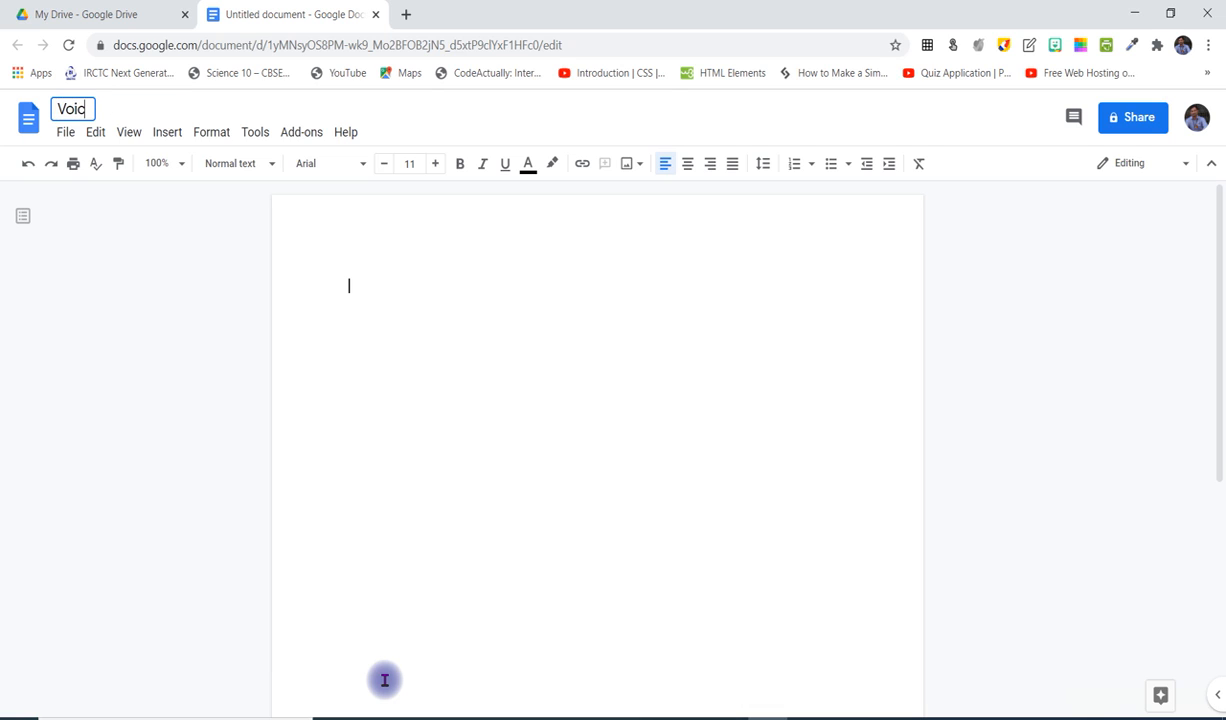
text(e Typing)
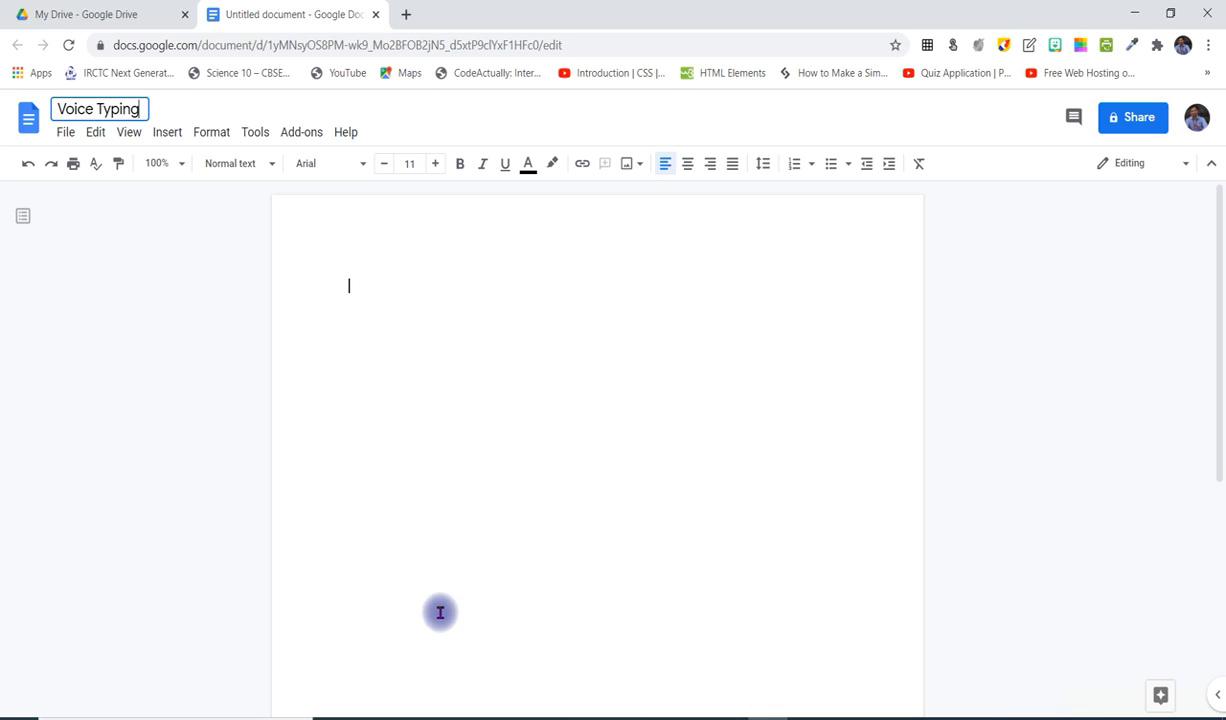
key(Return)
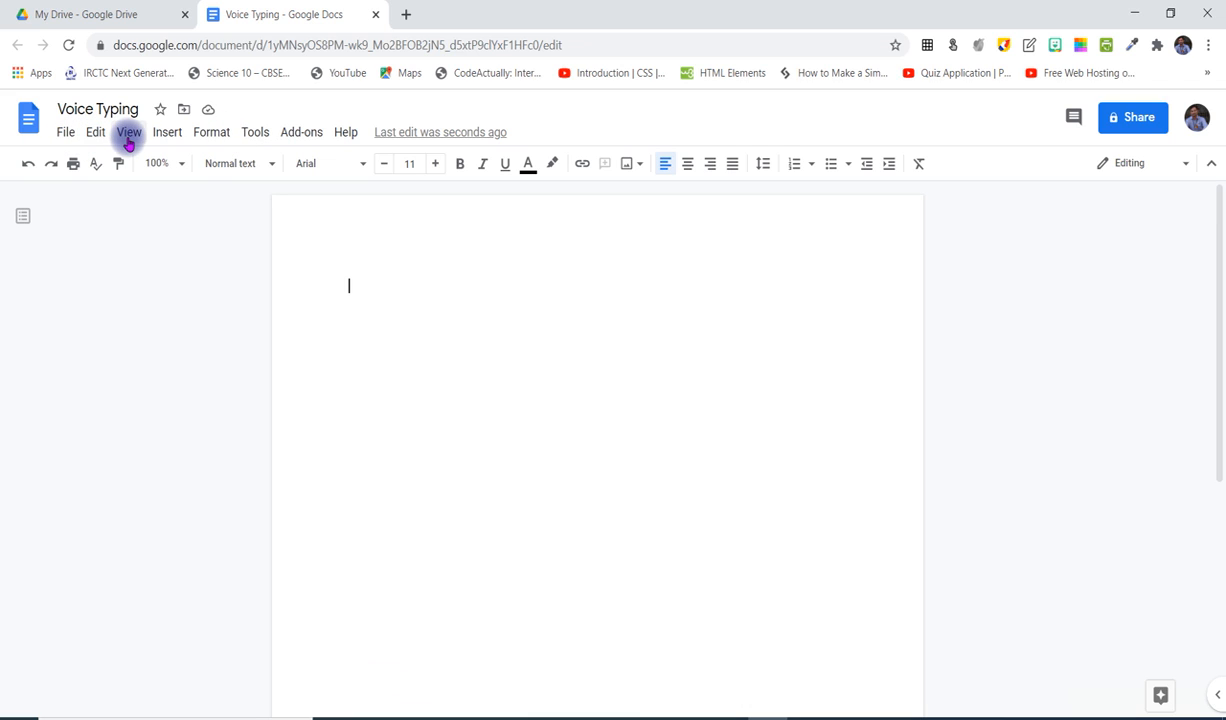
- Turn on voice typing in English (US) and dictate "Welcome to all" into the document
click(256, 142)
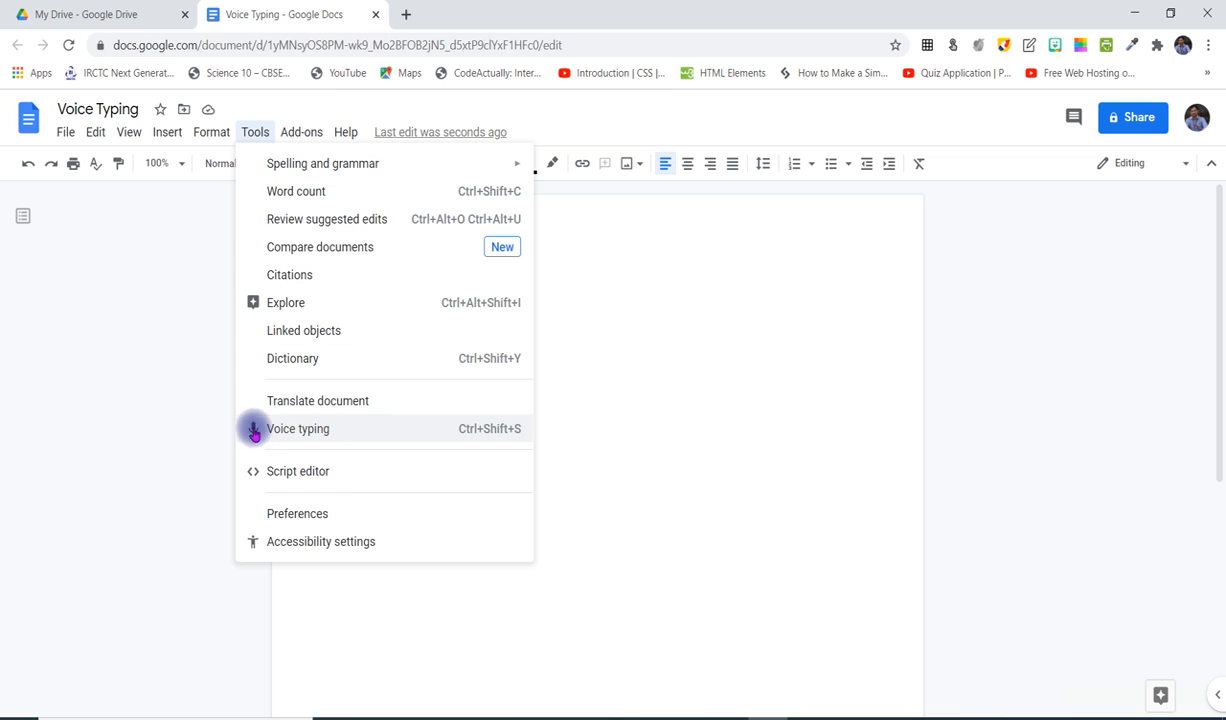
click(290, 433)
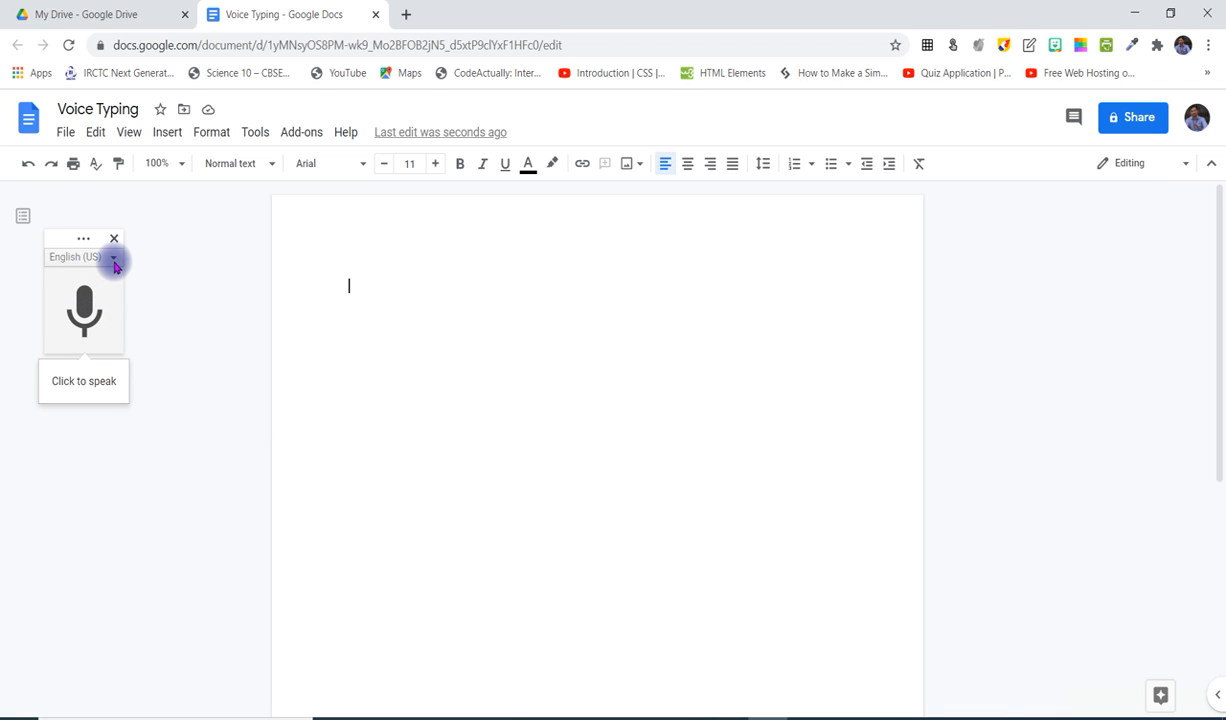
click(85, 318)
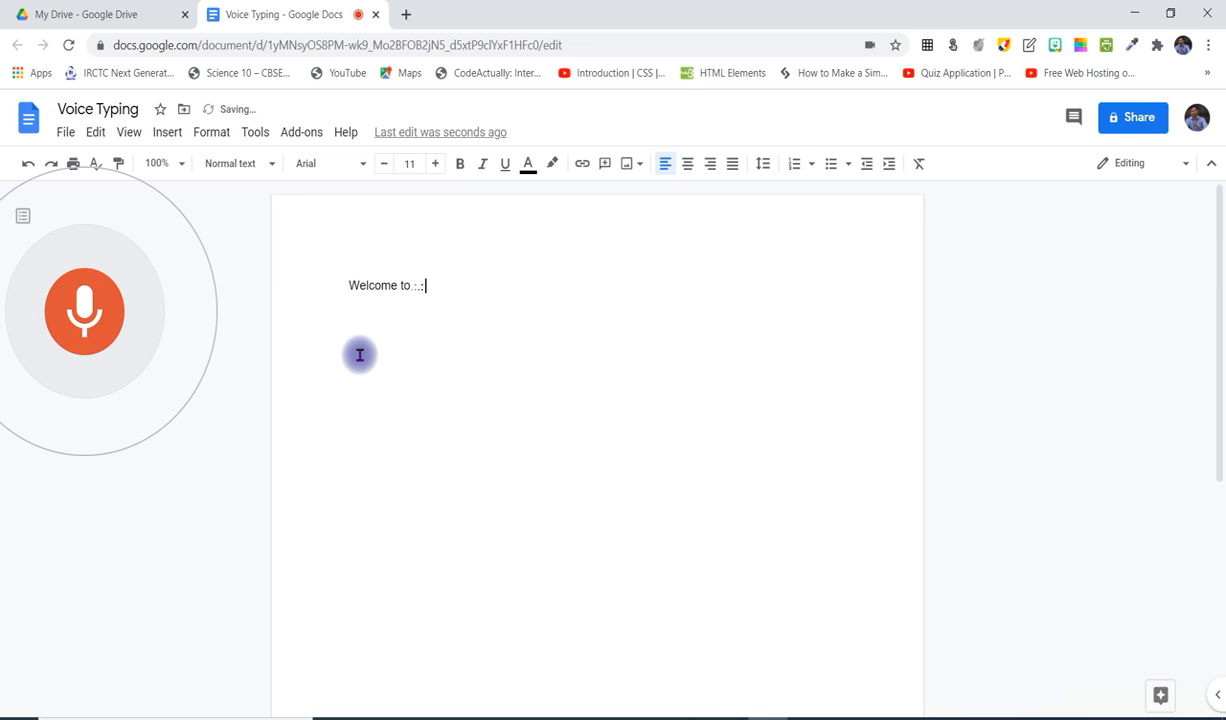
- Stop the dictation and format the "Welcome to all" line as 24 pt bold blue text
drag(348, 280, 453, 283)
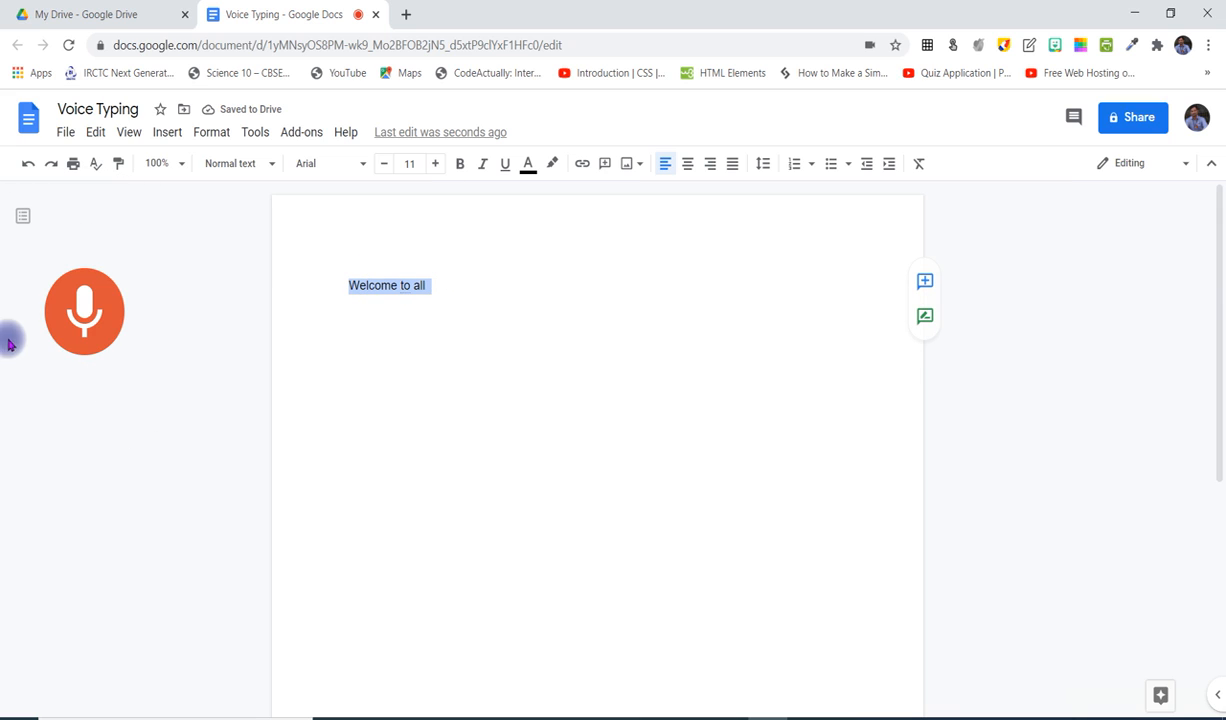
click(84, 310)
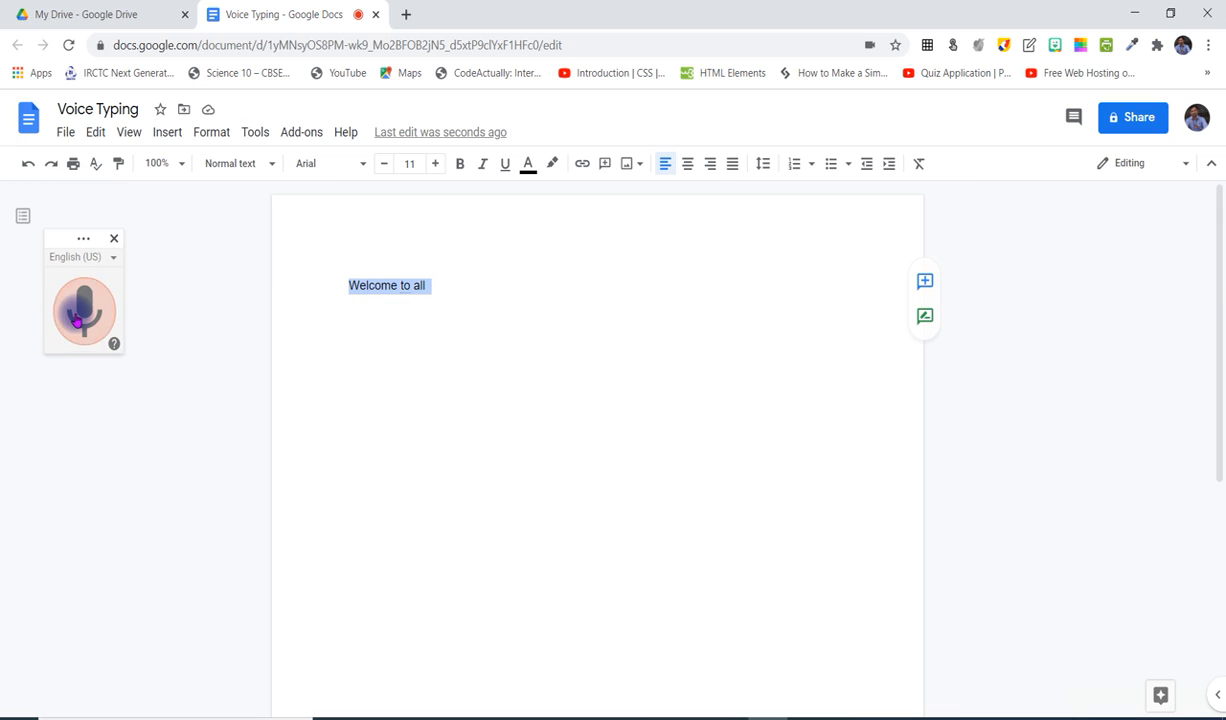
click(436, 167)
click(436, 167)
click(436, 167)
click(436, 167)
click(436, 167)
click(436, 167)
click(436, 167)
click(436, 167)
click(436, 167)
click(436, 167)
click(436, 167)
click(436, 167)
click(436, 167)
click(436, 167)
click(461, 170)
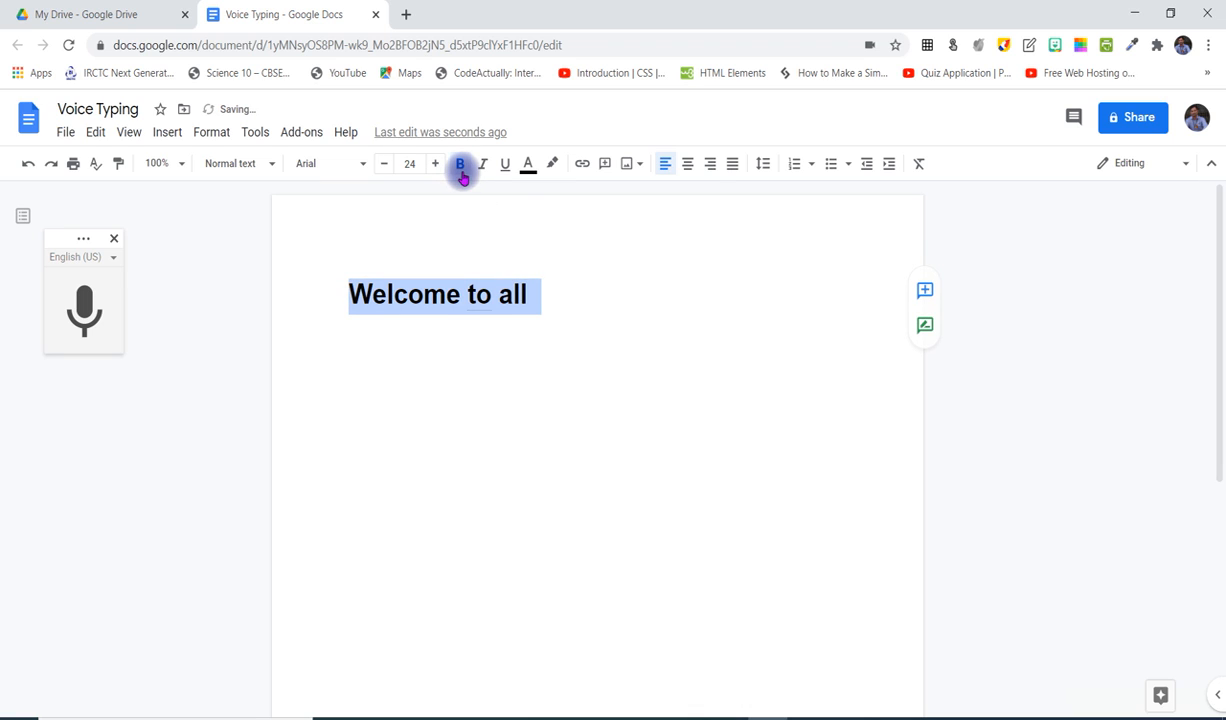
click(529, 165)
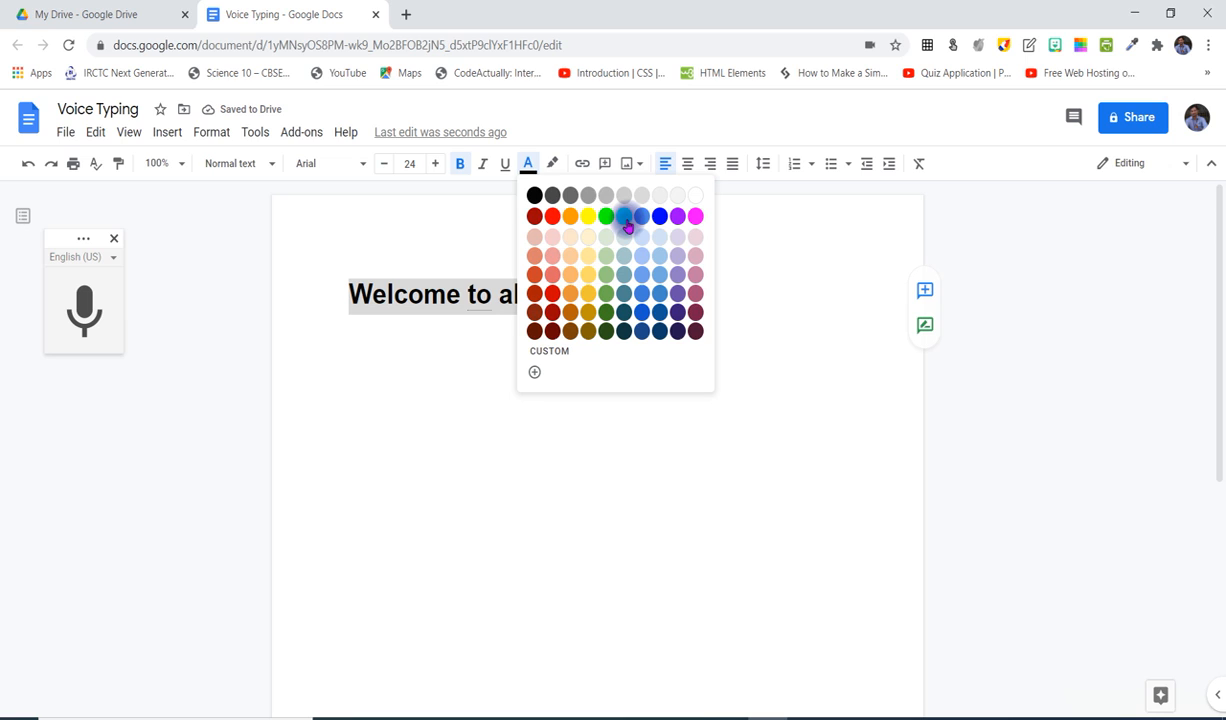
click(659, 218)
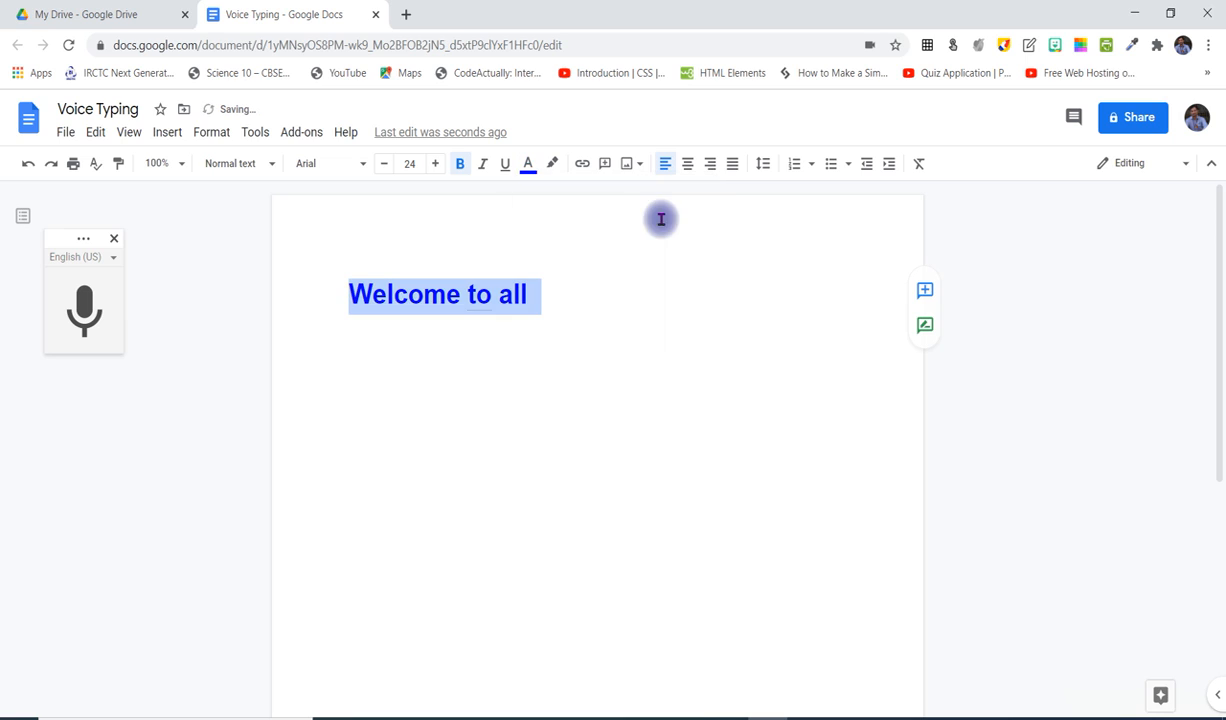
- Start a new line below "Welcome to all" and set the voice typing language to Kannada (ಕನ್ನಡ)
click(543, 300)
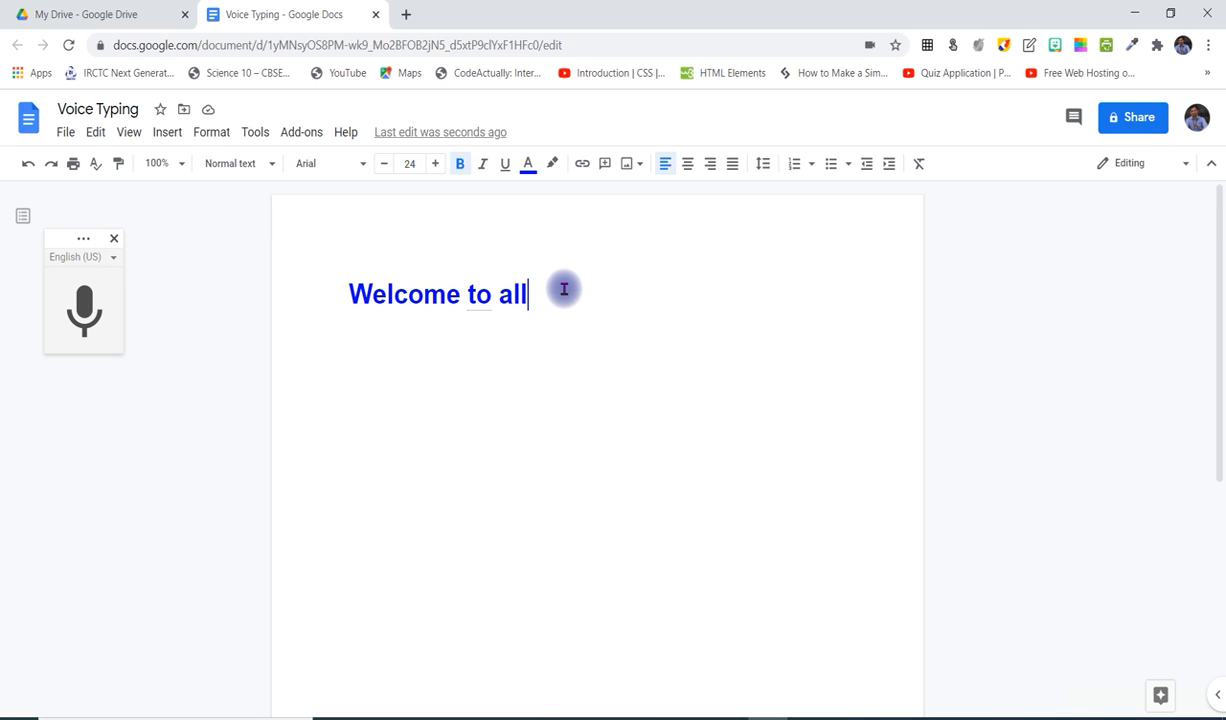
key(Return)
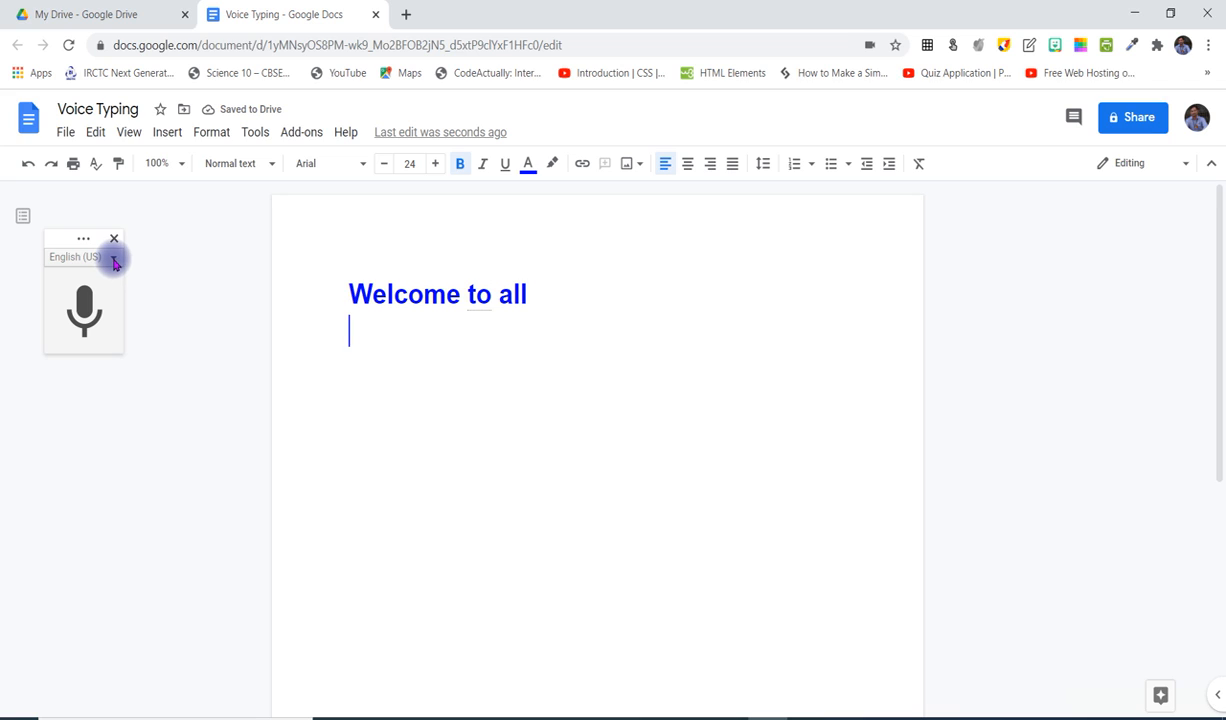
click(114, 259)
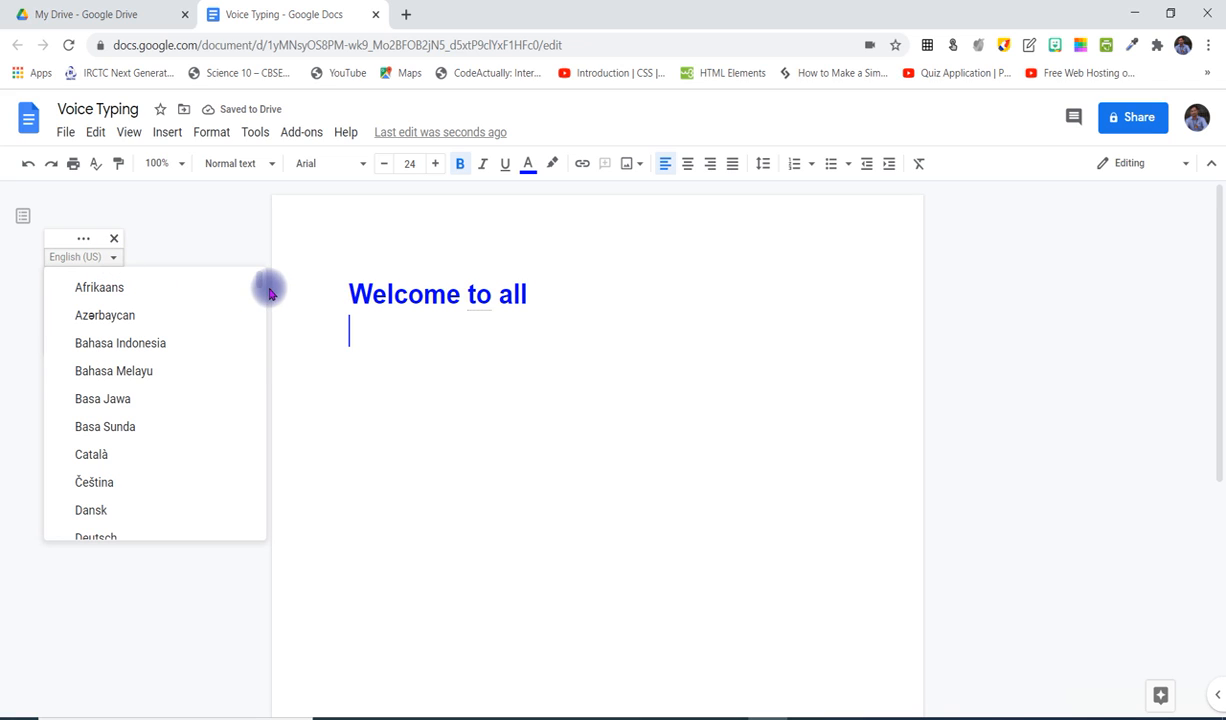
drag(257, 279, 258, 514)
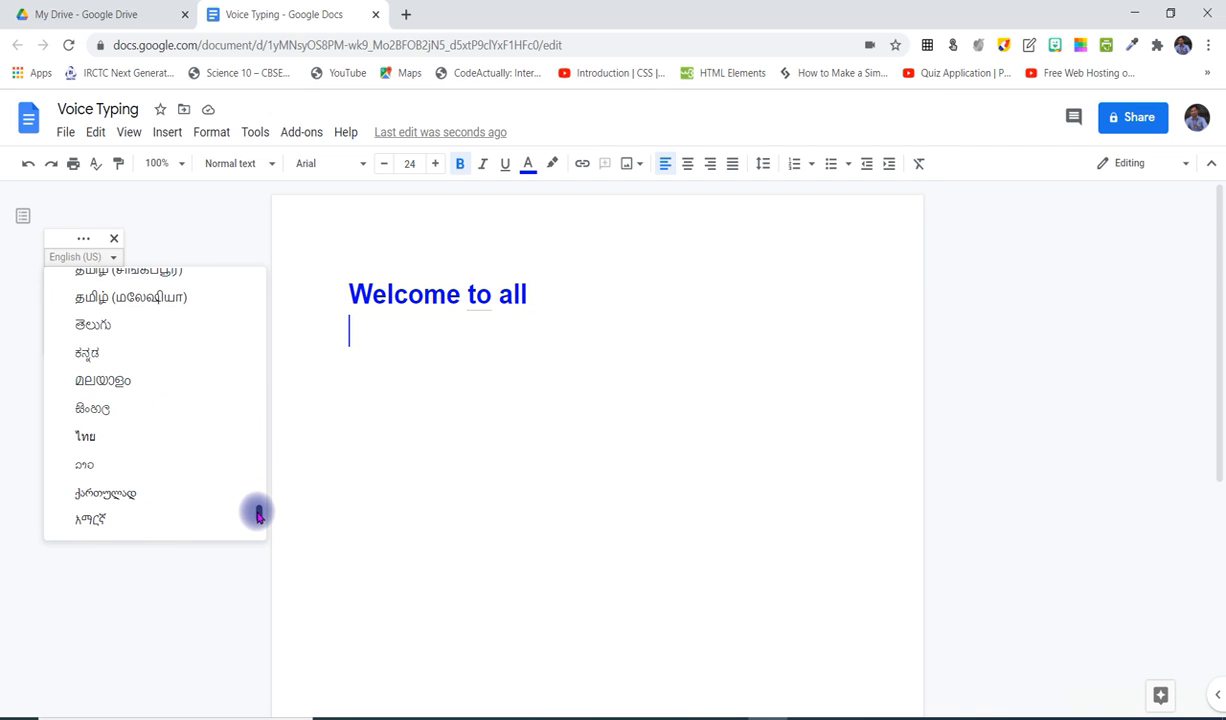
click(98, 353)
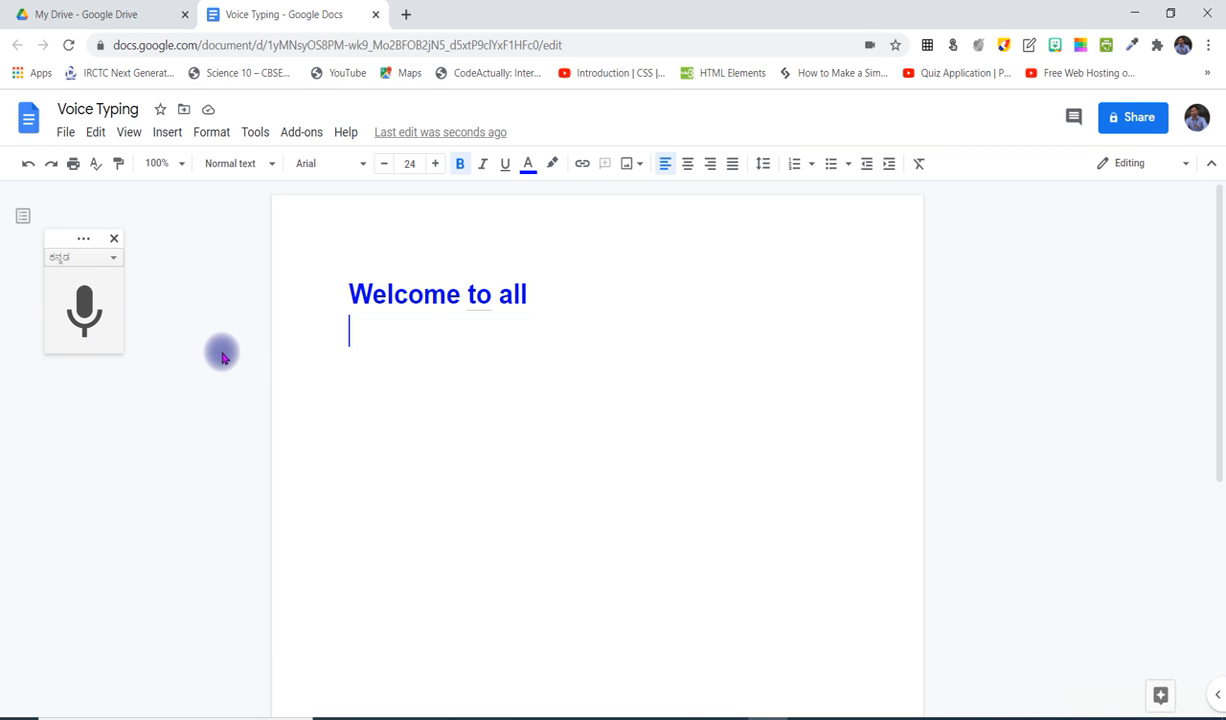
- Dictate "ಕ್ಲಿಕ್ ಮಾಡಿ ಎಲ್ಲರಿಗೂ ಸ್ವಾಗತ ಹೀಗೆ ಬಂದಿದೆ" on the second line with Kannada voice typing, then stop listening
click(86, 310)
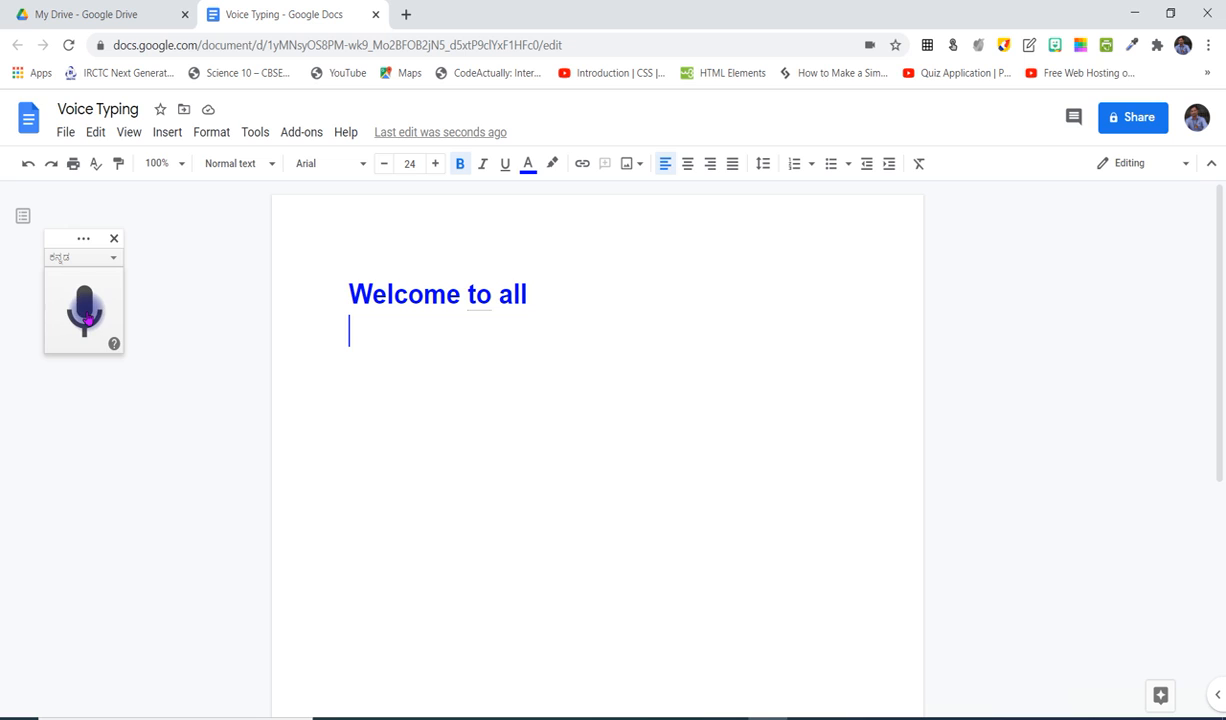
click(86, 316)
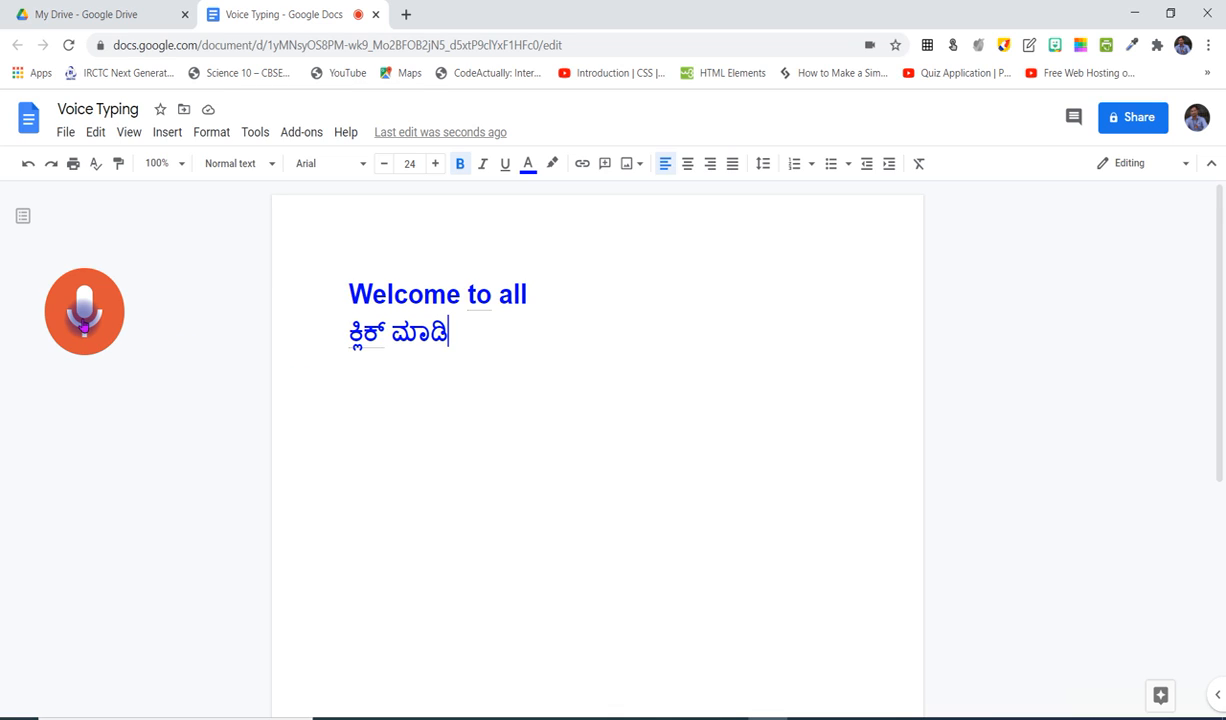
click(86, 312)
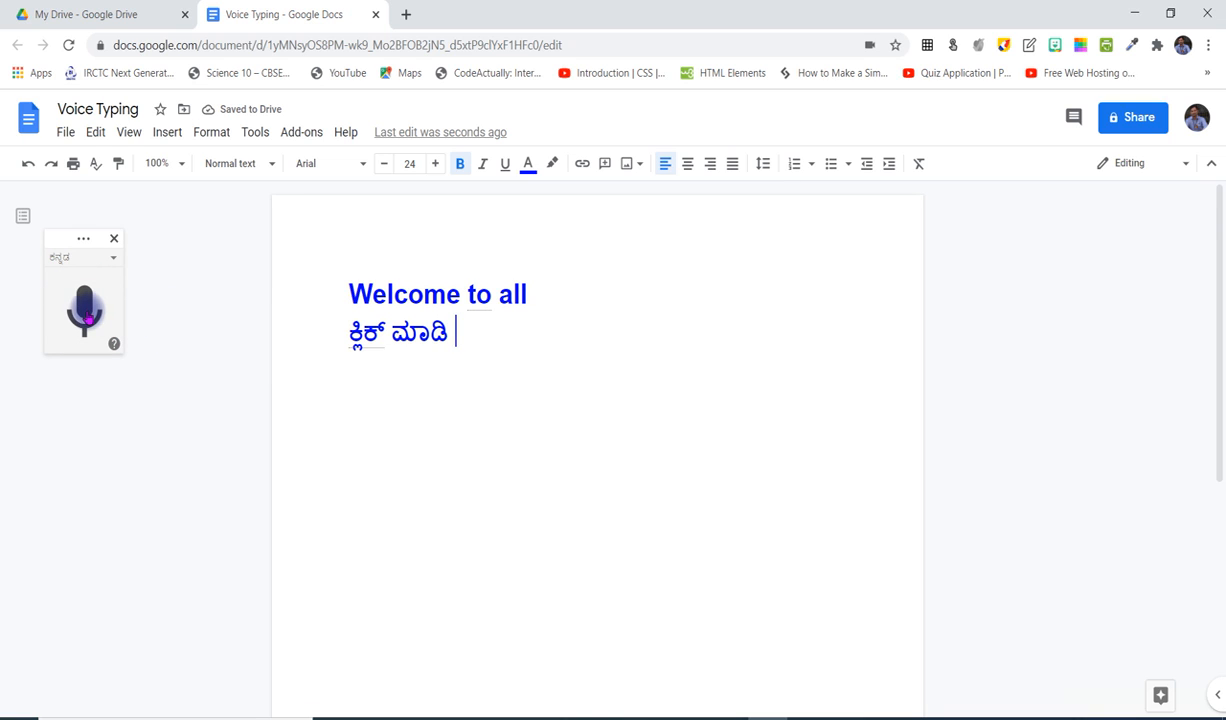
click(86, 314)
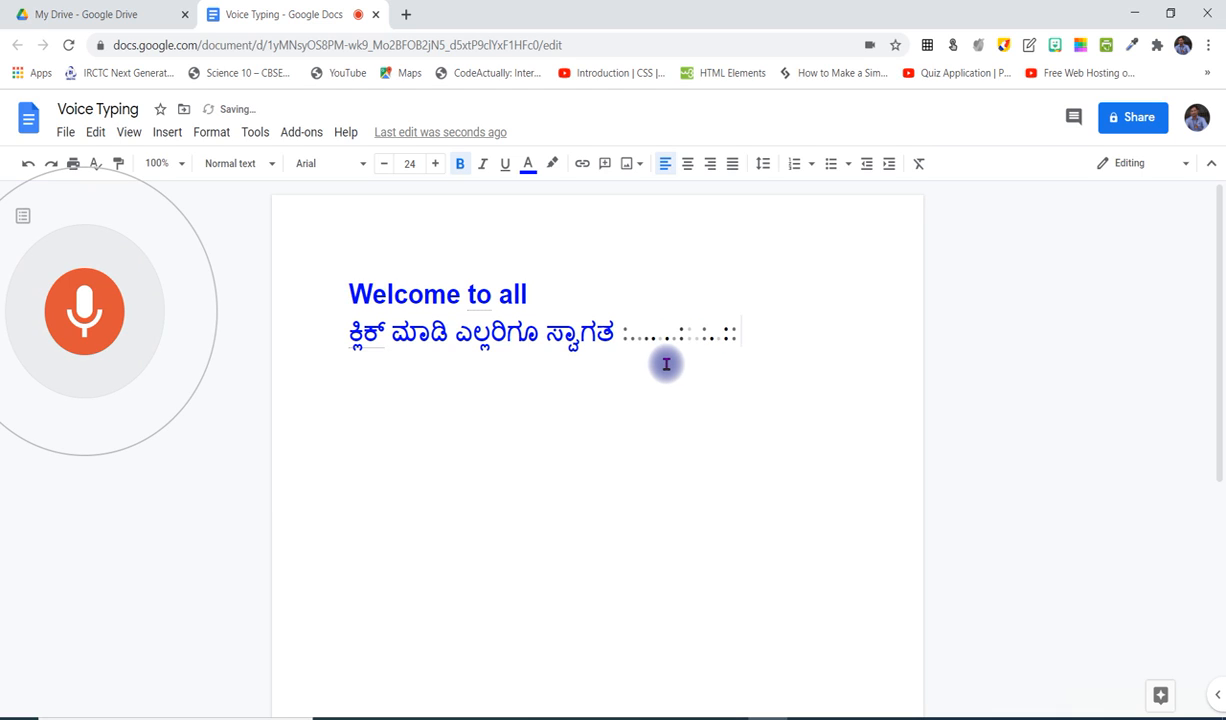
click(83, 316)
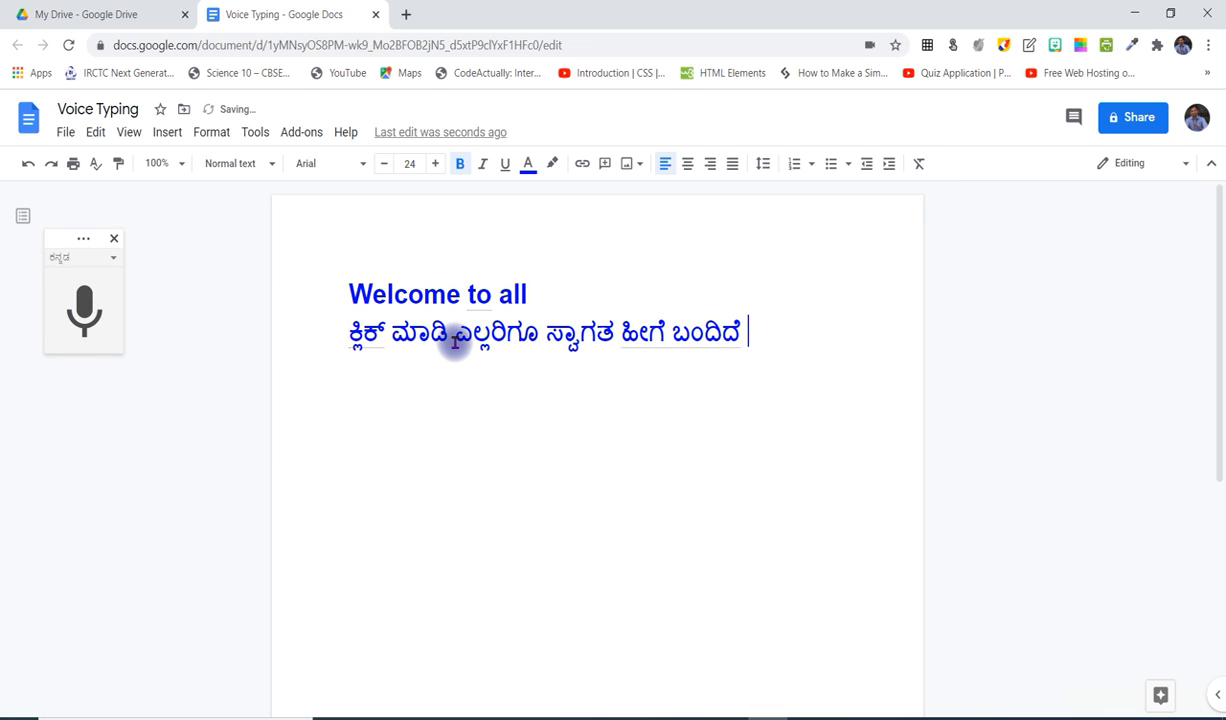
- Cut the entire dictated Kannada line from below the "Welcome to all" heading
drag(333, 334, 764, 326)
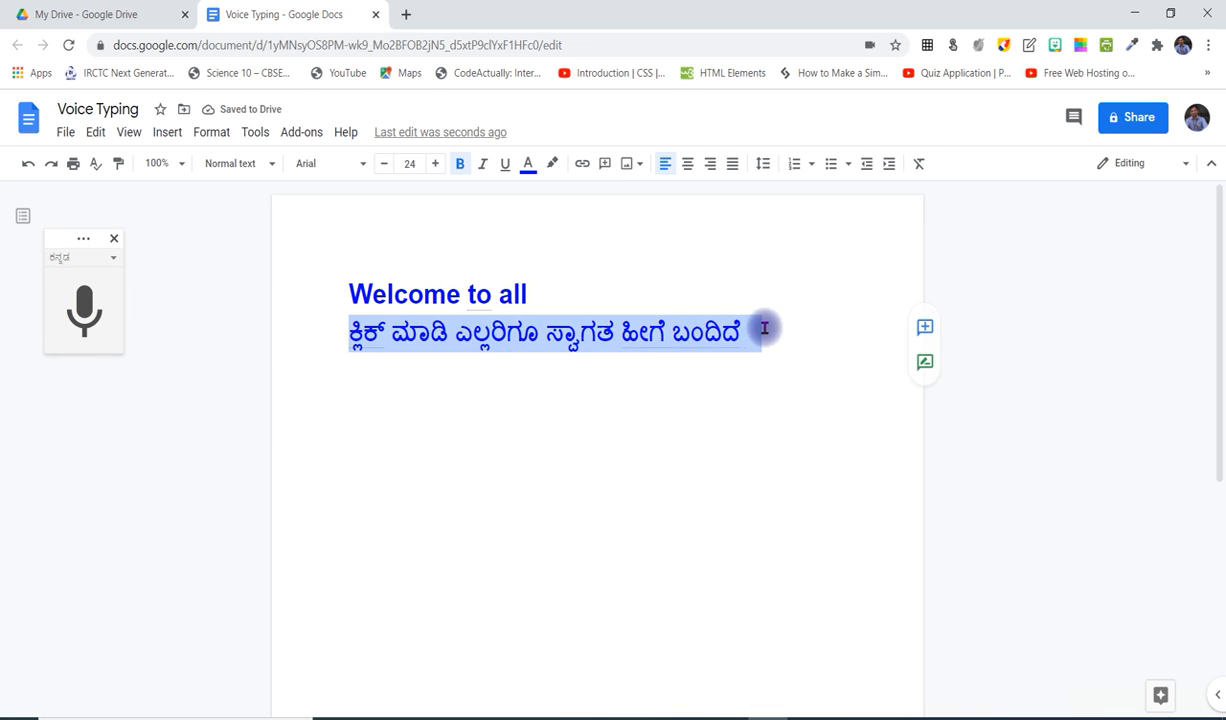
right_click(627, 333)
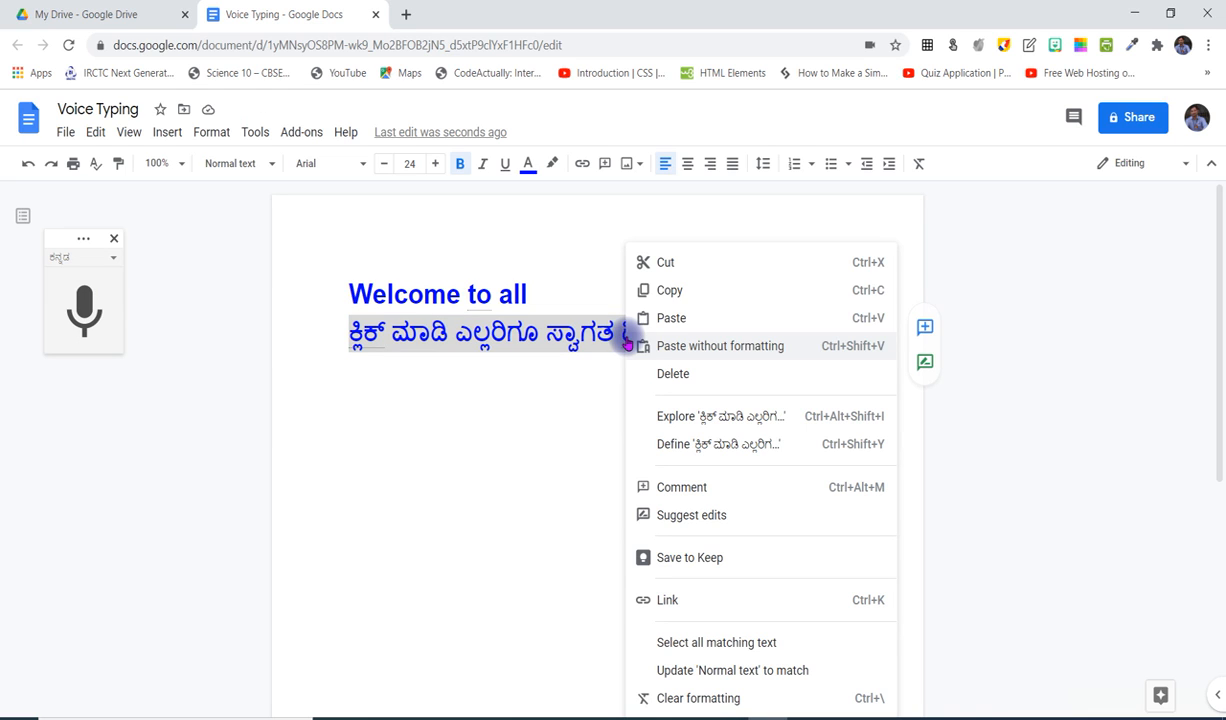
click(661, 264)
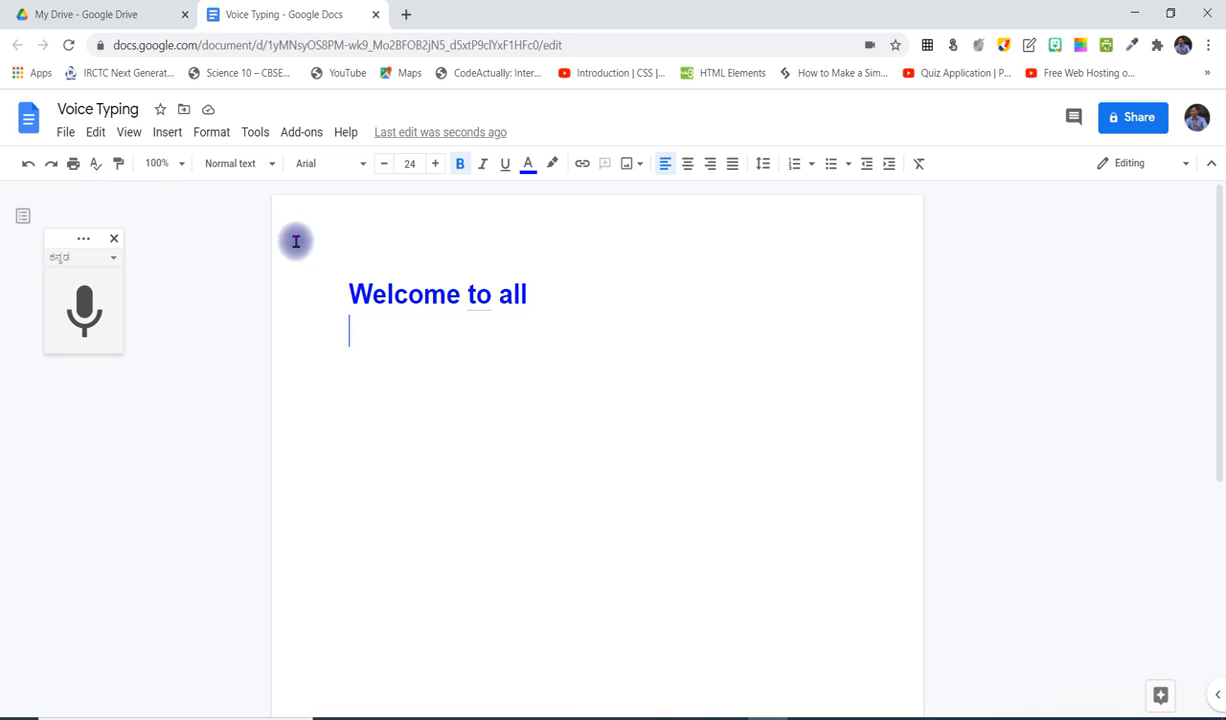
click(256, 137)
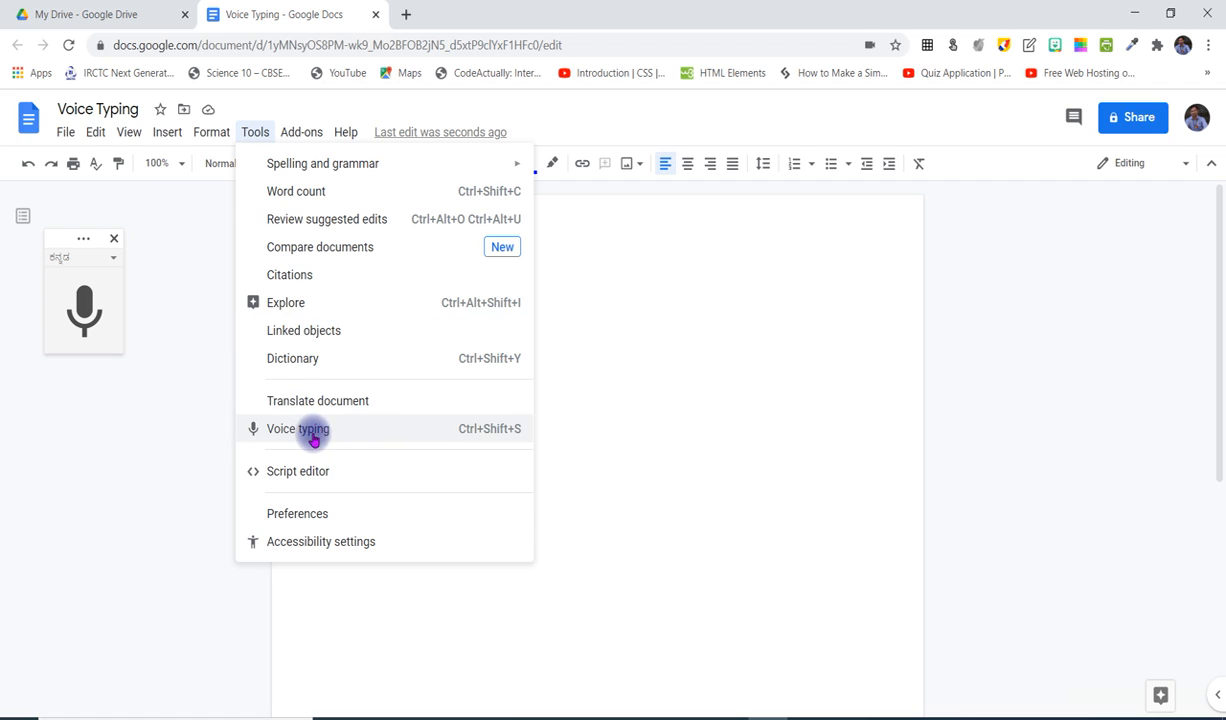
click(633, 383)
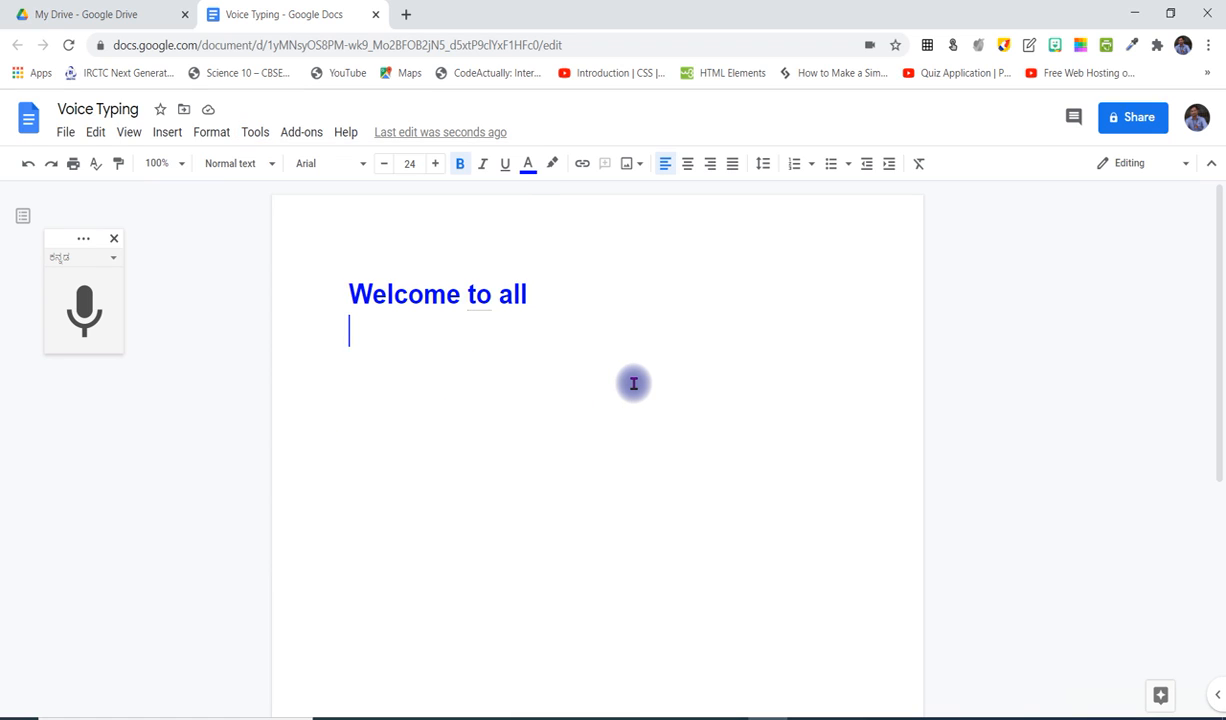